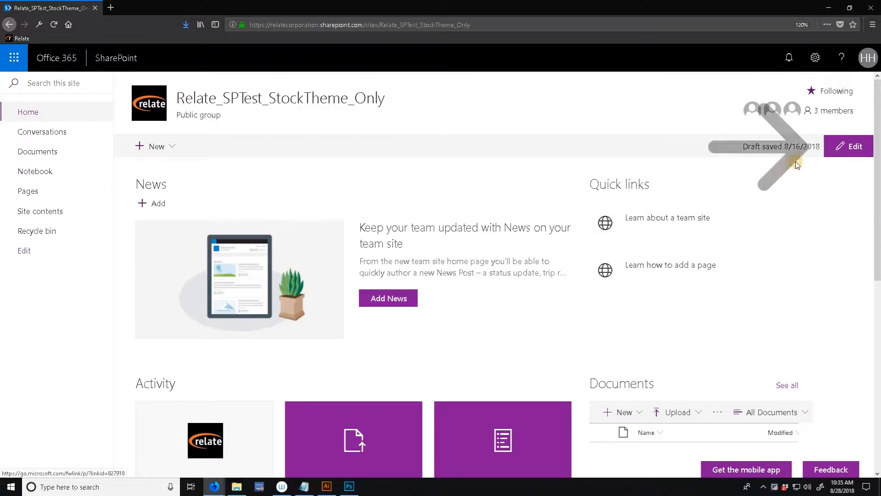
# Step: Start editing the home page and add a one-column section above News containing a Highlighted content web part
pyautogui.click(829, 147)
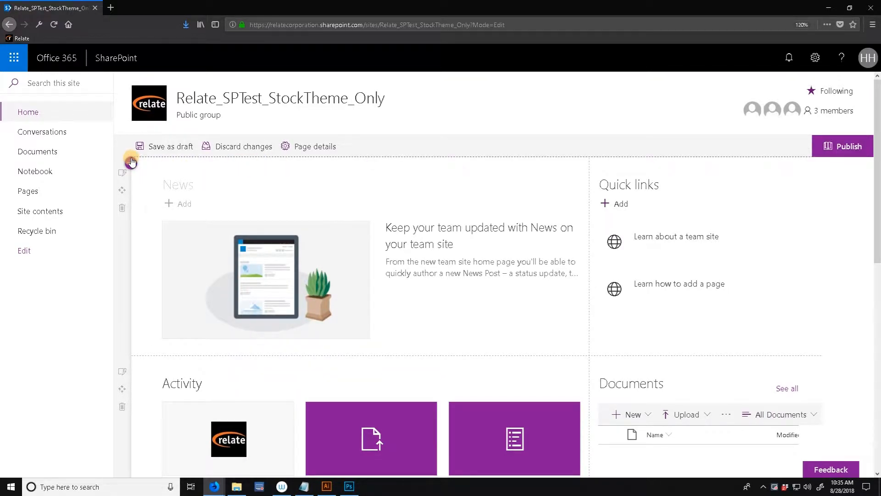
pyautogui.click(131, 162)
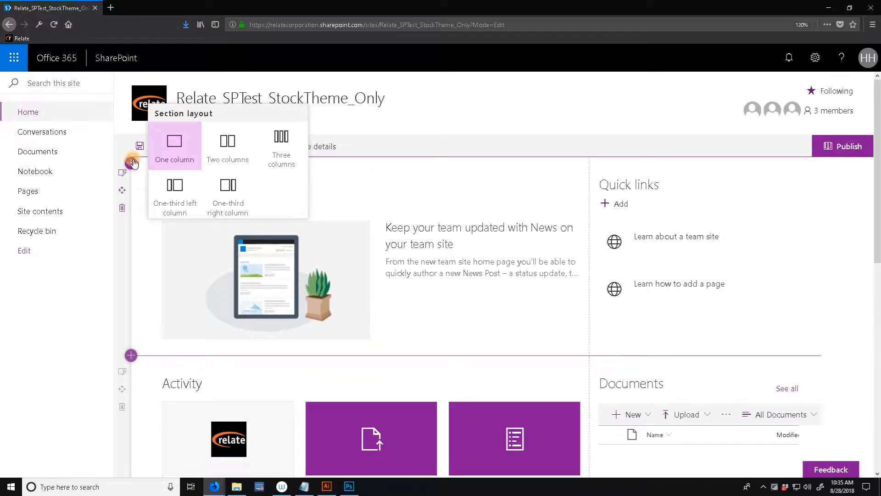
pyautogui.click(182, 154)
pyautogui.click(479, 167)
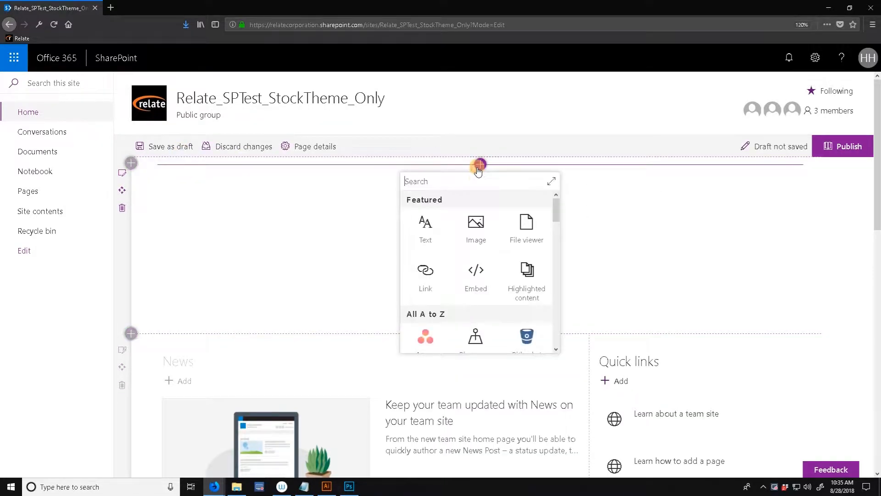
pyautogui.scroll(-3, 472, 239)
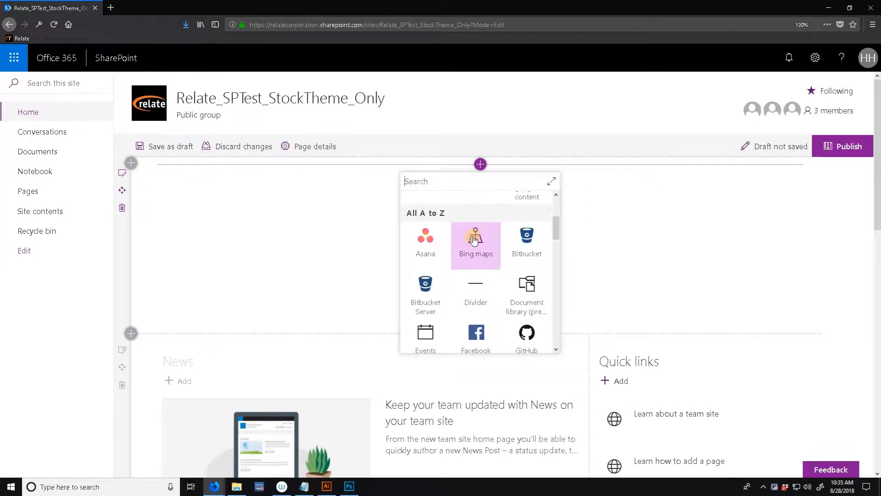
pyautogui.click(527, 198)
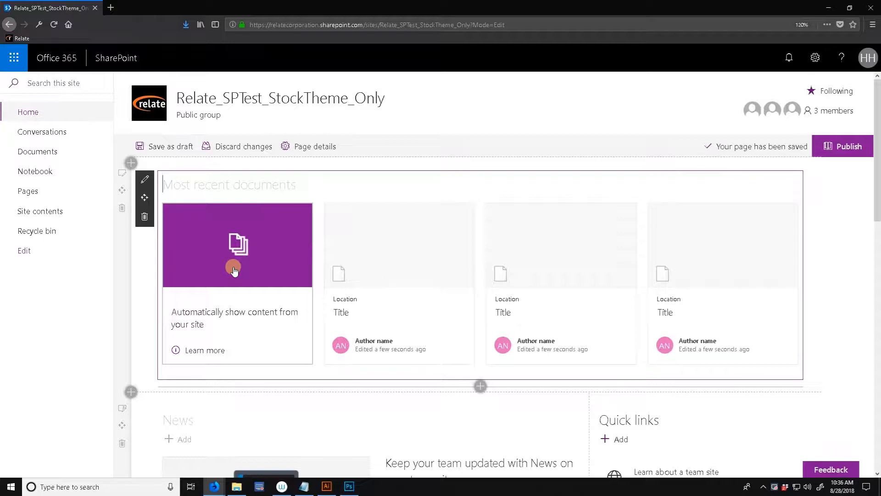
# Step: Move the News web part into the column holding Quick links, and discard all changes to the page
pyautogui.scroll(-1, 234, 271)
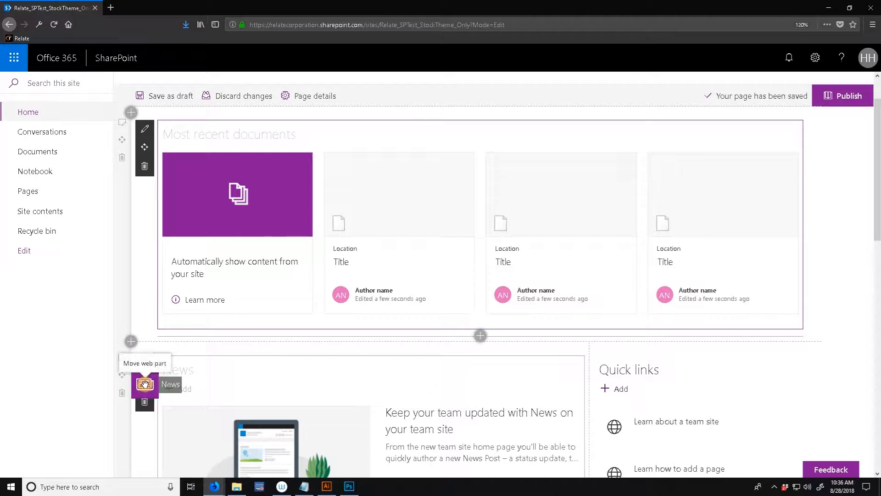
pyautogui.moveTo(144, 383); pyautogui.dragTo(689, 375)
pyautogui.scroll(2, 431, 250)
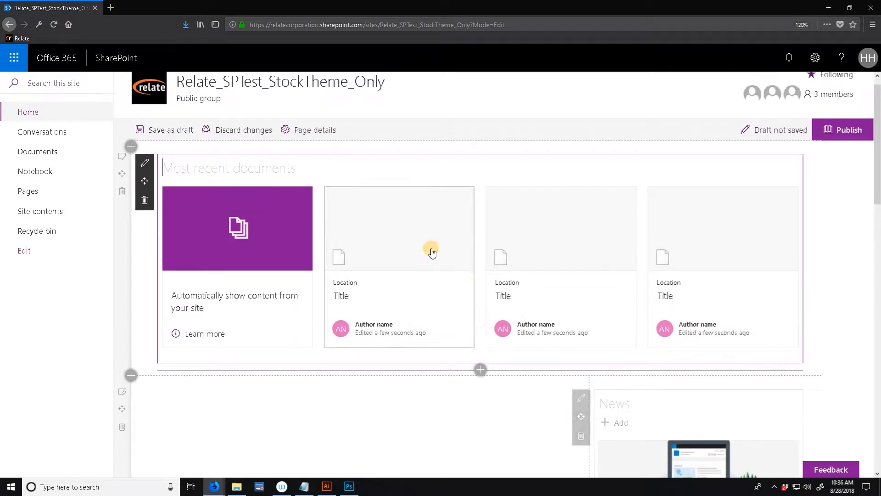
pyautogui.click(248, 147)
pyautogui.click(446, 289)
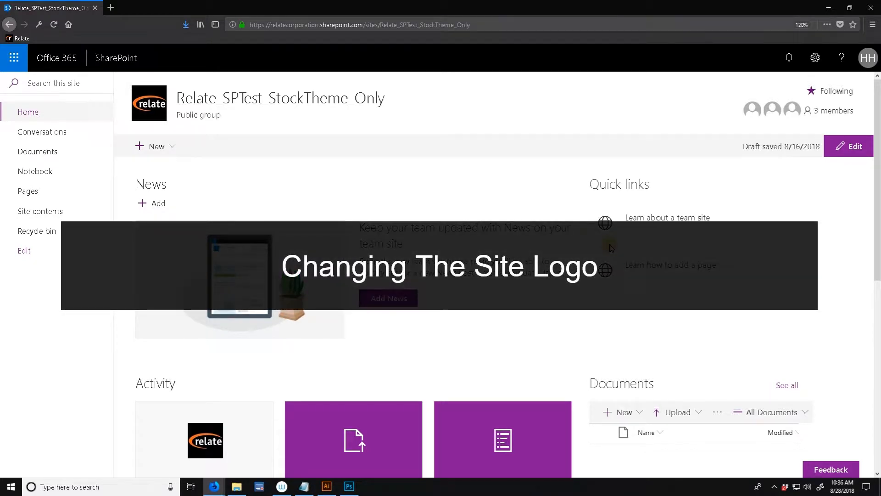
# Step: Open the group's editing form from Conversations, choose RELATE-white-BLACKBG-300x300.png as the group logo, and discard the changes
pyautogui.click(57, 137)
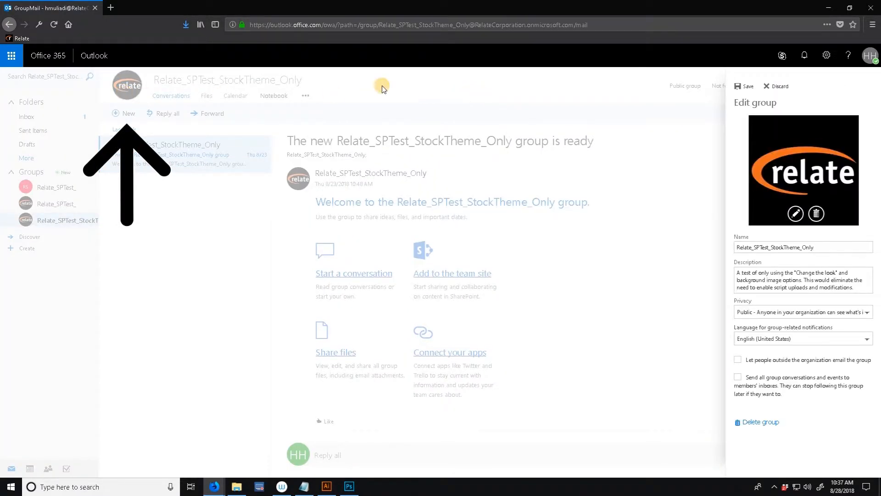
pyautogui.click(795, 214)
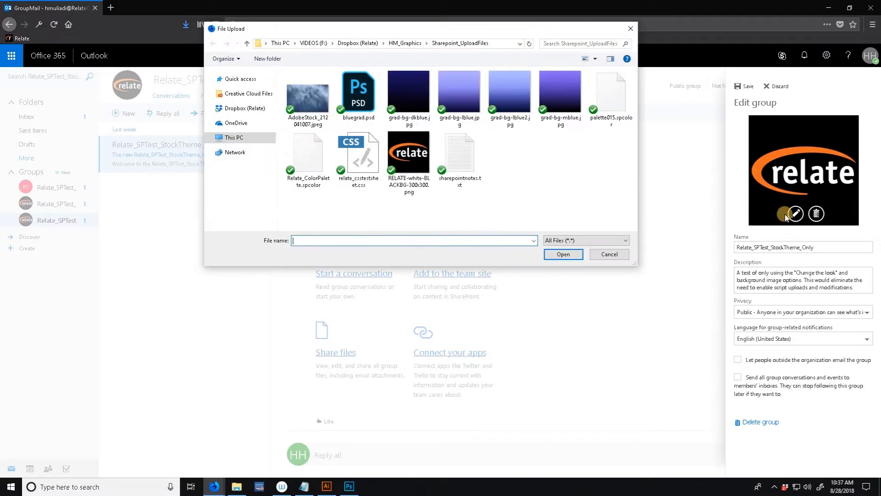
pyautogui.doubleClick(396, 142)
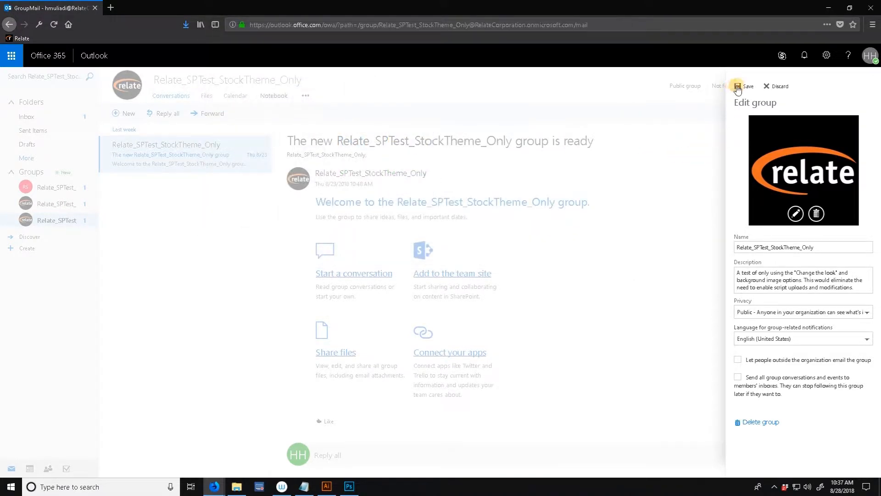
pyautogui.click(778, 89)
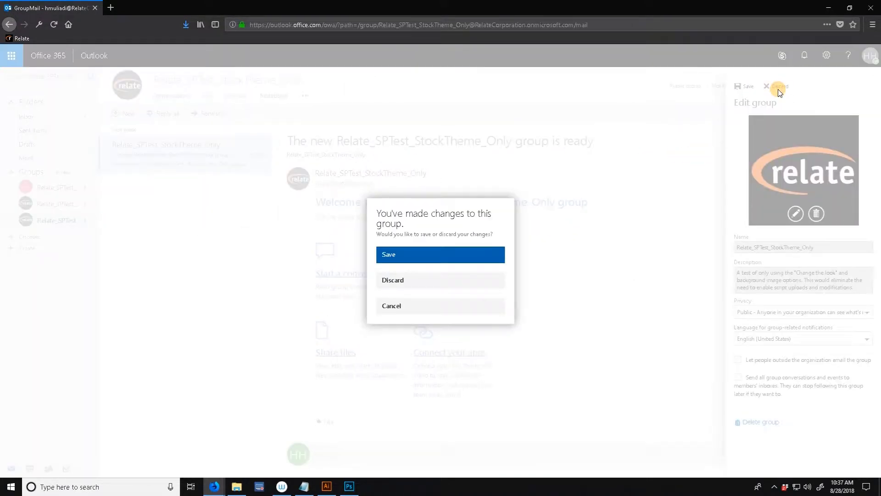
pyautogui.click(455, 281)
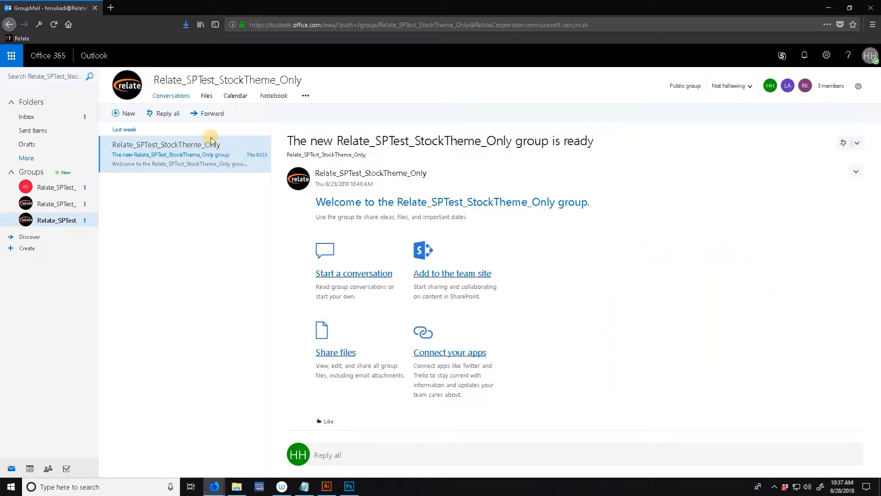
# Step: Return to the SharePoint site and choose the Red design for Change the look in the site settings
pyautogui.click(7, 27)
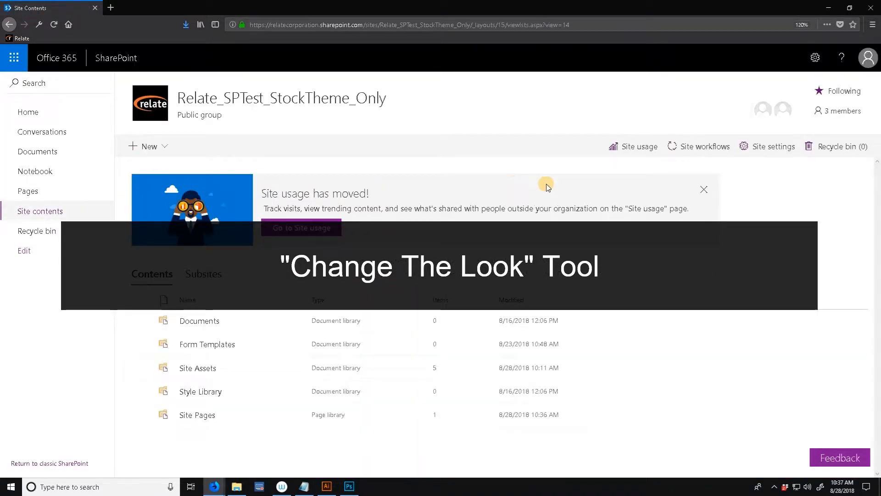
pyautogui.click(756, 143)
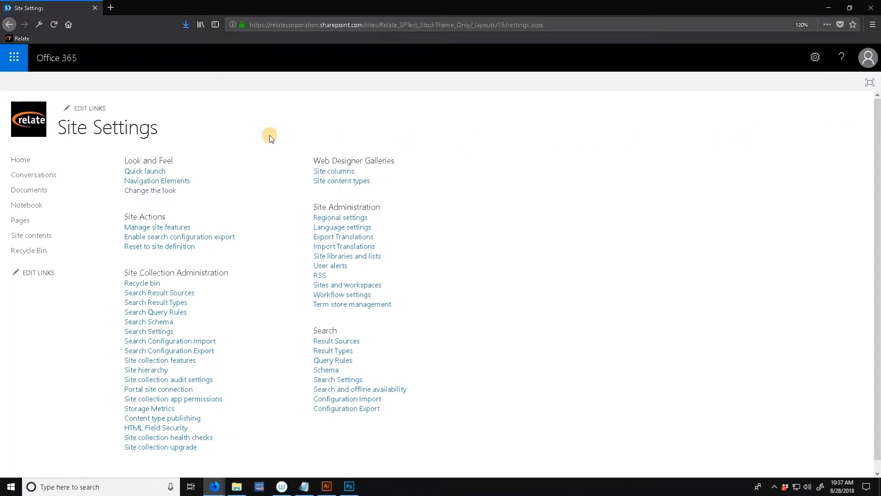
pyautogui.click(163, 195)
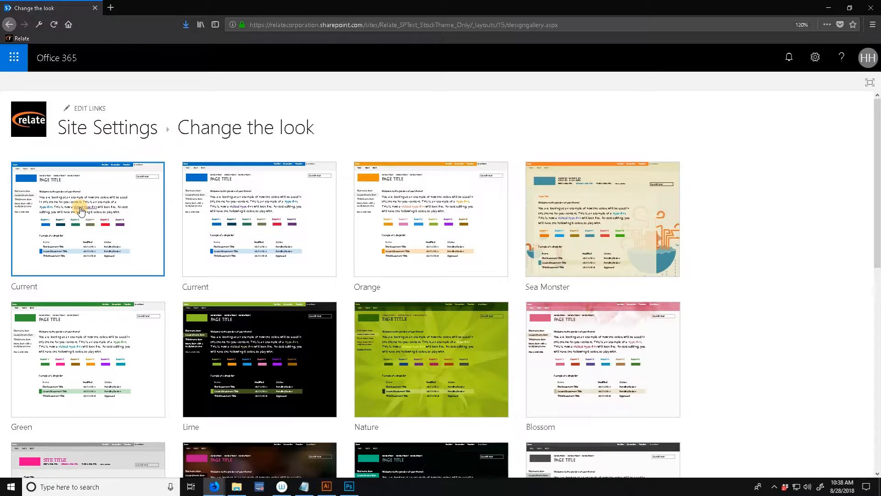
pyautogui.scroll(-10, 81, 210)
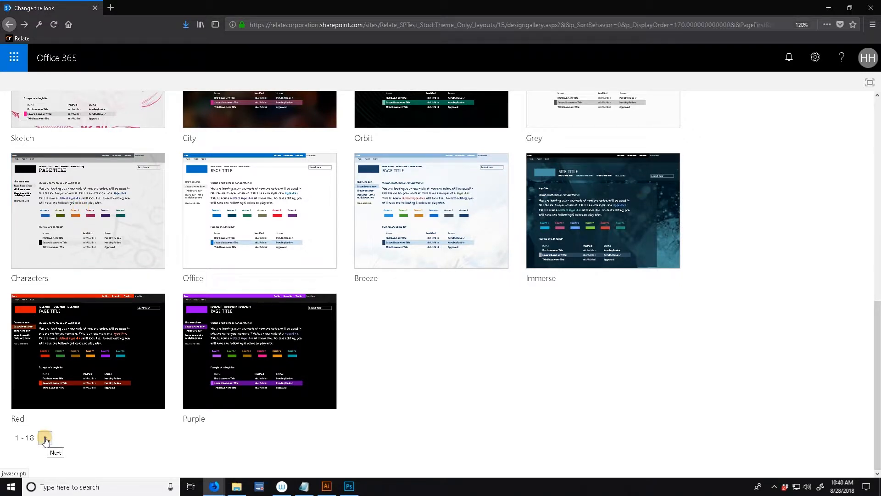
pyautogui.click(143, 328)
# Step: Set the design's colors to the palette that is primarily Black with Gray-25% and Orange
pyautogui.click(84, 304)
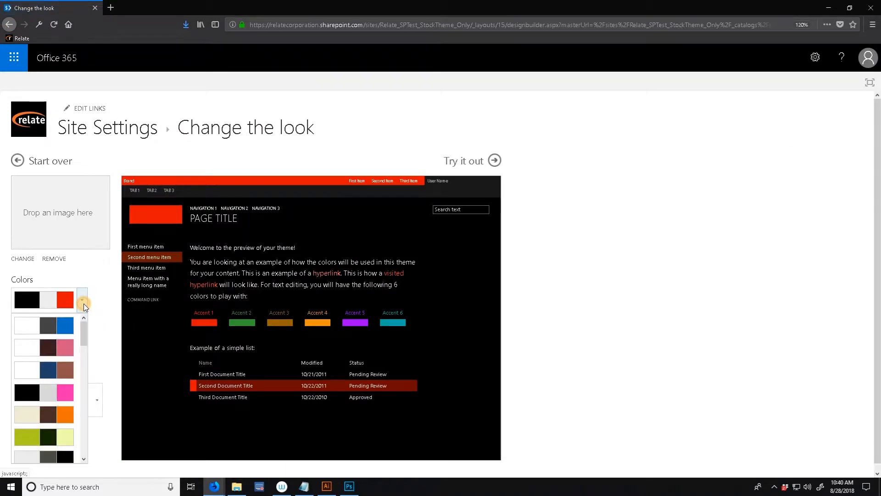
pyautogui.scroll(-10, 62, 356)
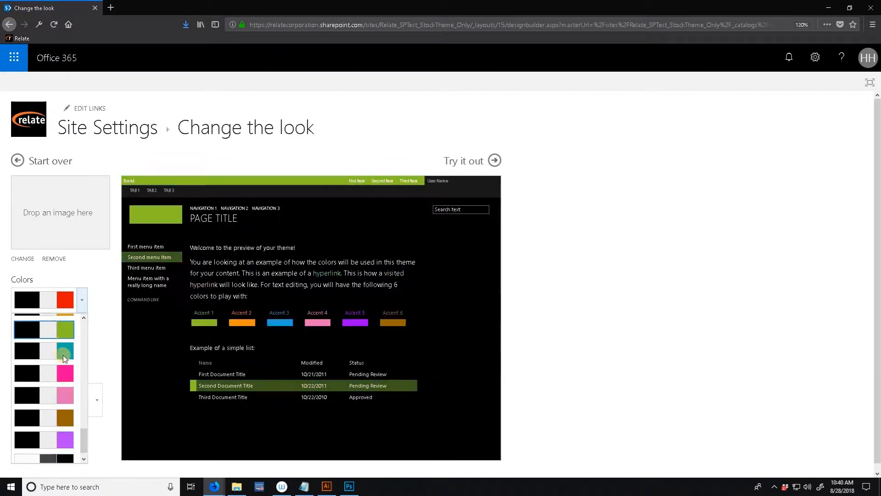
pyautogui.scroll(3, 62, 351)
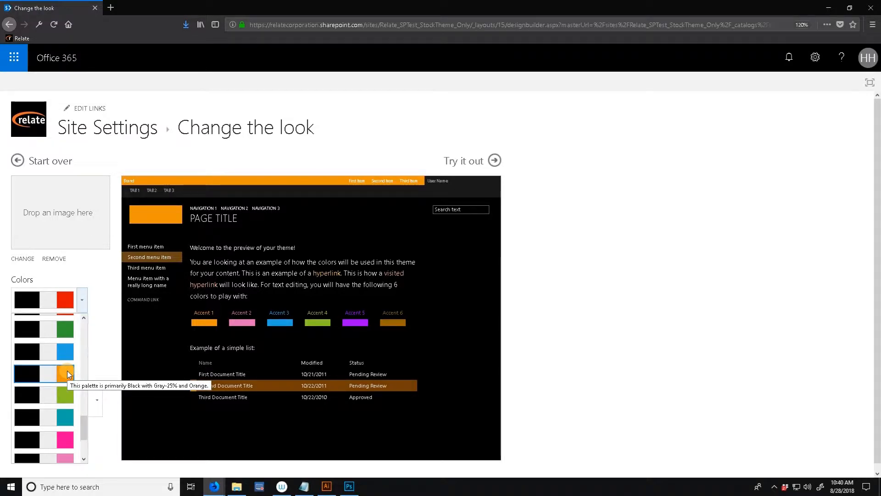
pyautogui.click(67, 372)
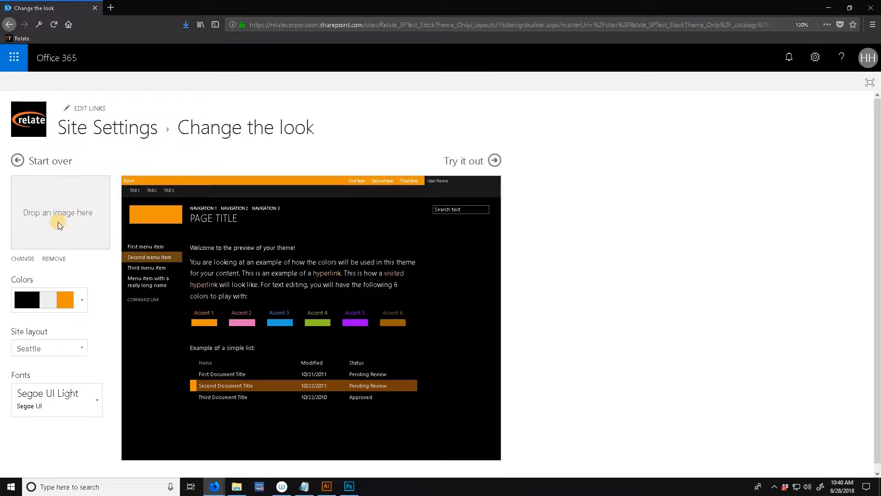
# Step: Upload AdobeStock_212041007.jpeg as the design's background image, and preview and keep the new theme
pyautogui.click(28, 260)
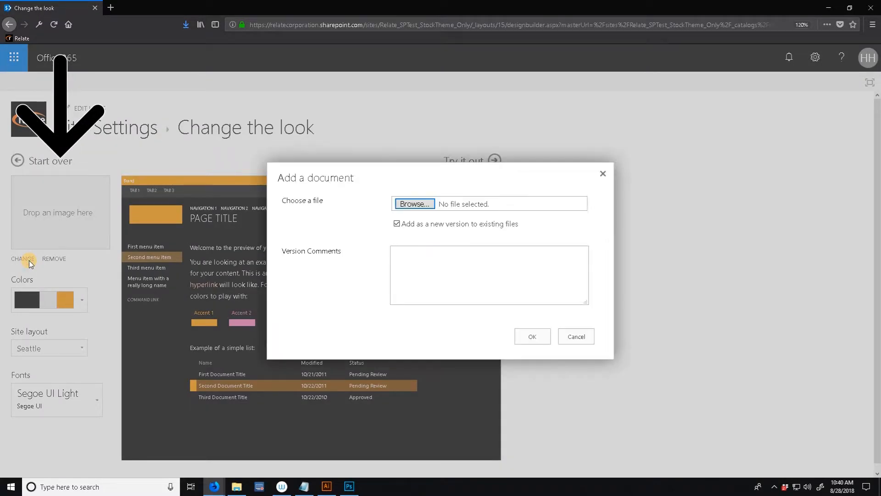
pyautogui.click(420, 202)
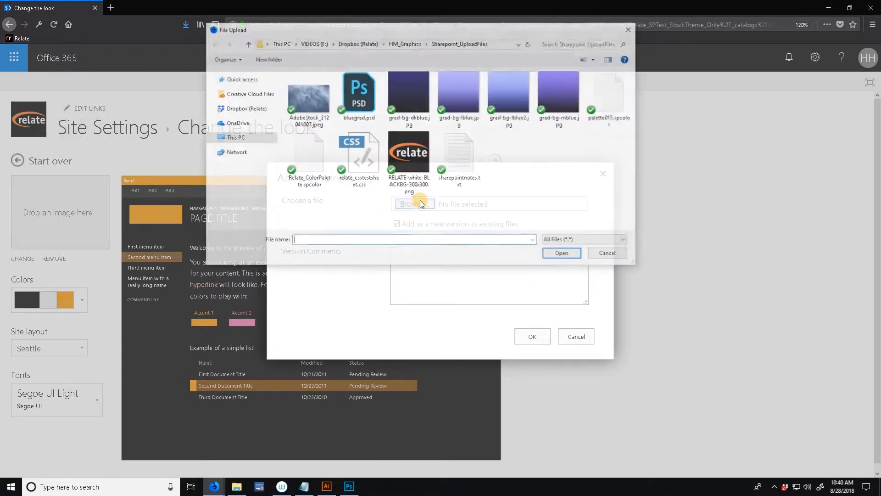
pyautogui.doubleClick(314, 107)
pyautogui.click(542, 335)
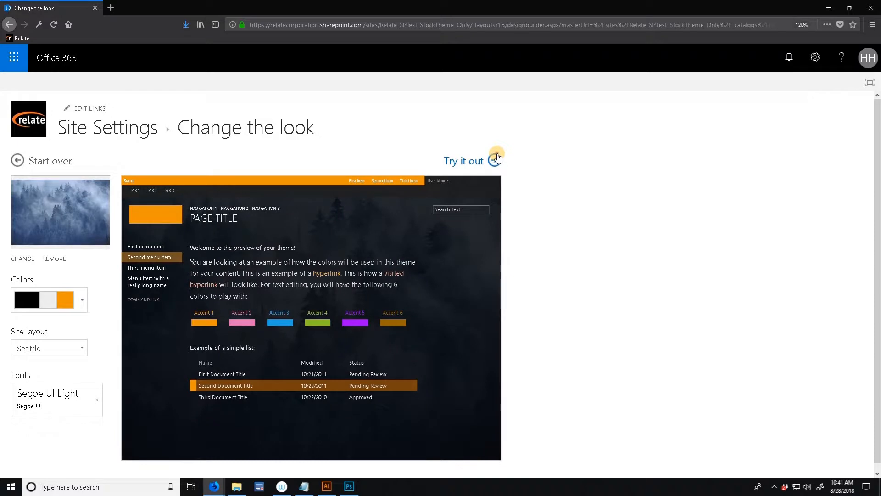
pyautogui.click(496, 158)
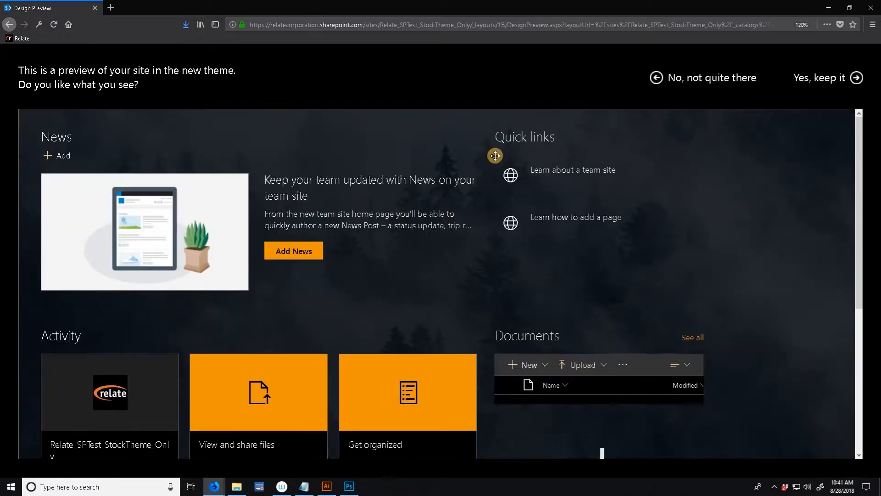
pyautogui.click(796, 78)
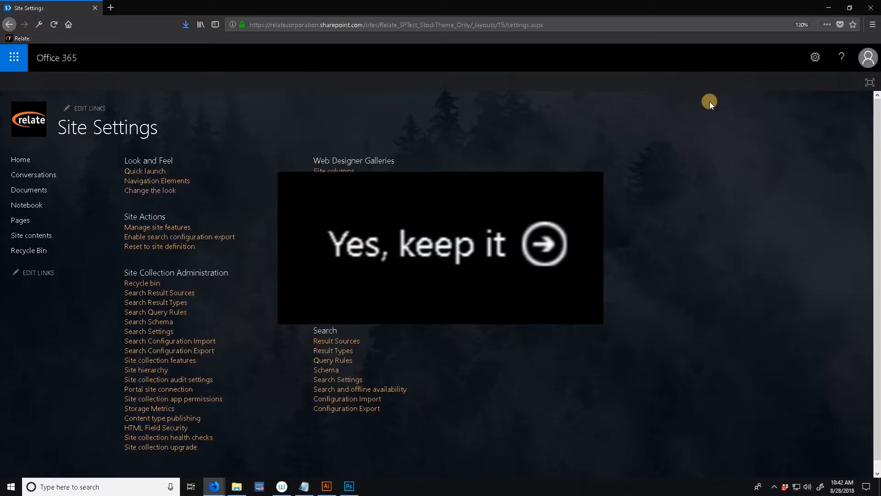
# Step: Reopen the current orange-on-black design, replace its background image with grad-bg-lblue2.jpg, and preview and keep the look
pyautogui.click(161, 191)
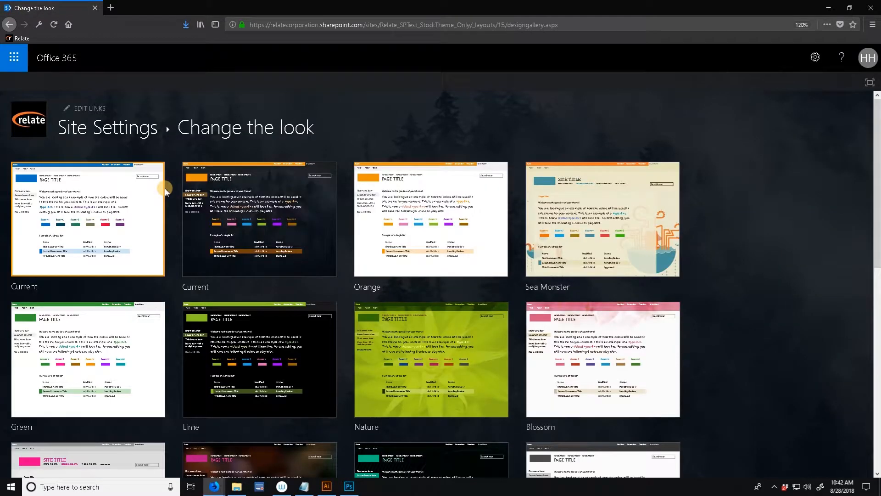
pyautogui.click(180, 199)
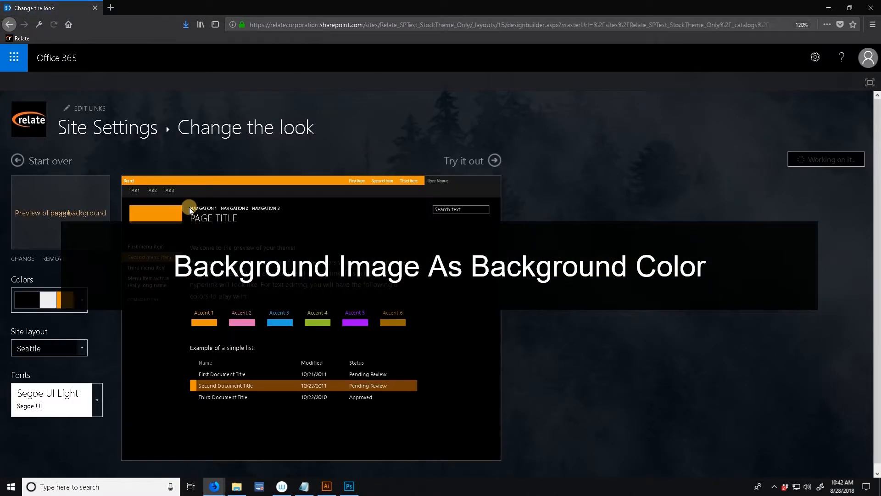
pyautogui.click(23, 259)
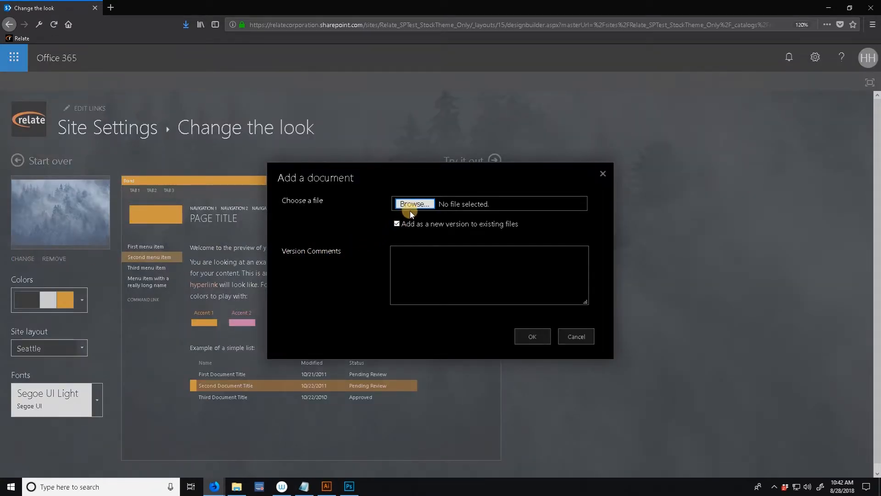
pyautogui.click(412, 206)
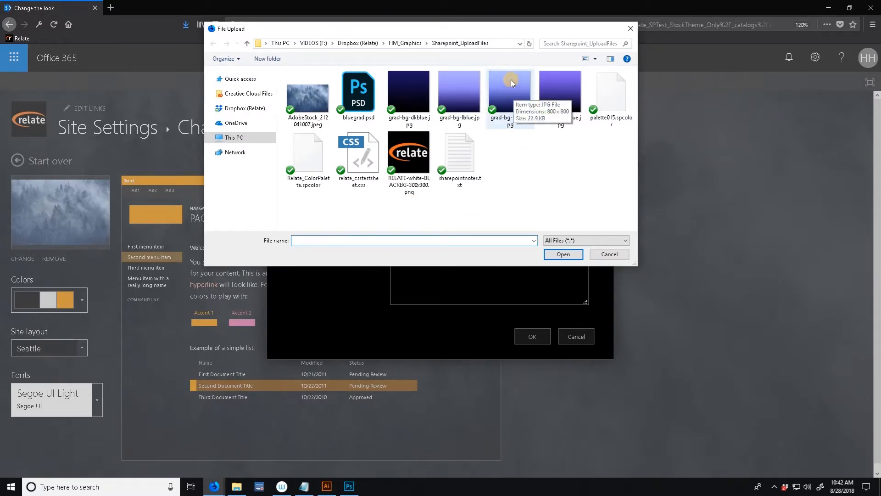
pyautogui.click(502, 106)
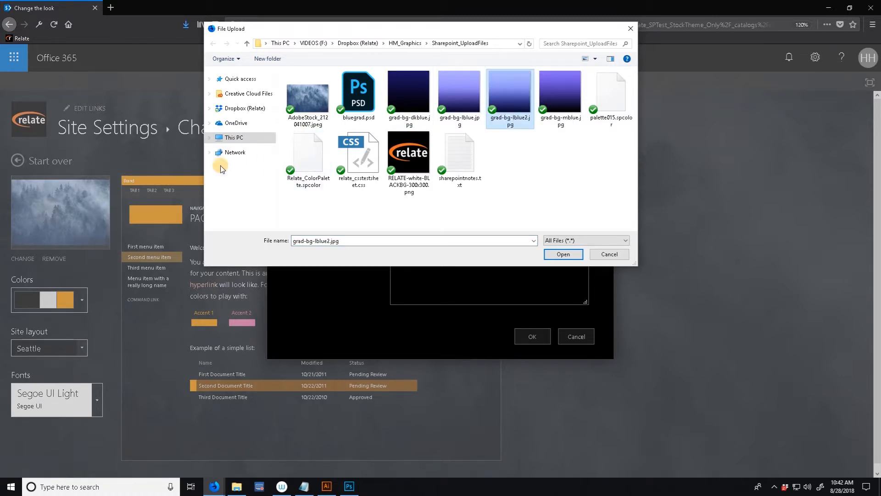
pyautogui.doubleClick(518, 107)
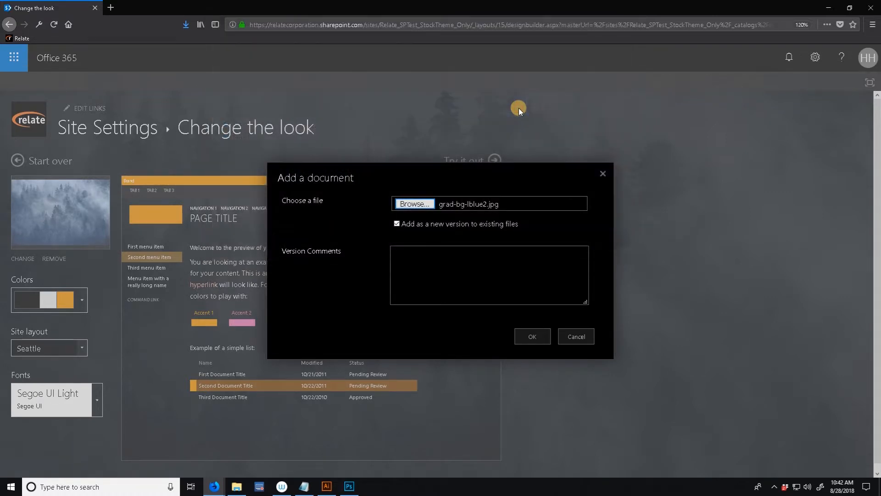
pyautogui.click(525, 337)
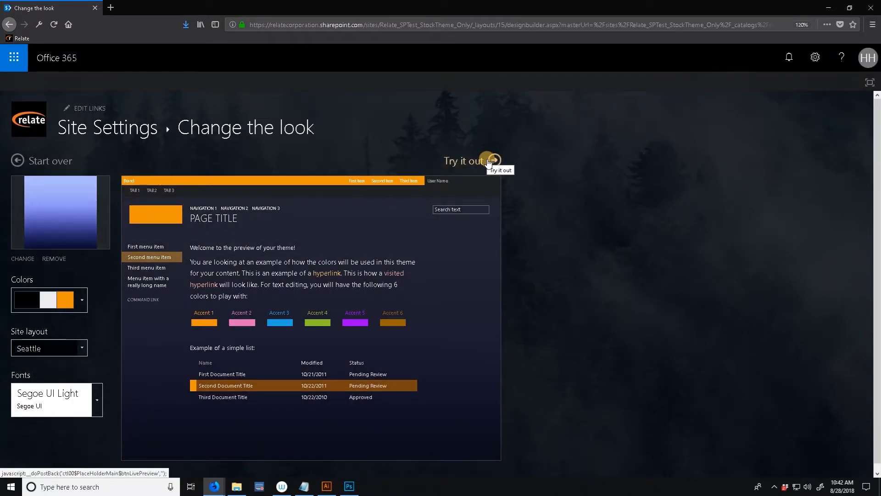
pyautogui.click(488, 161)
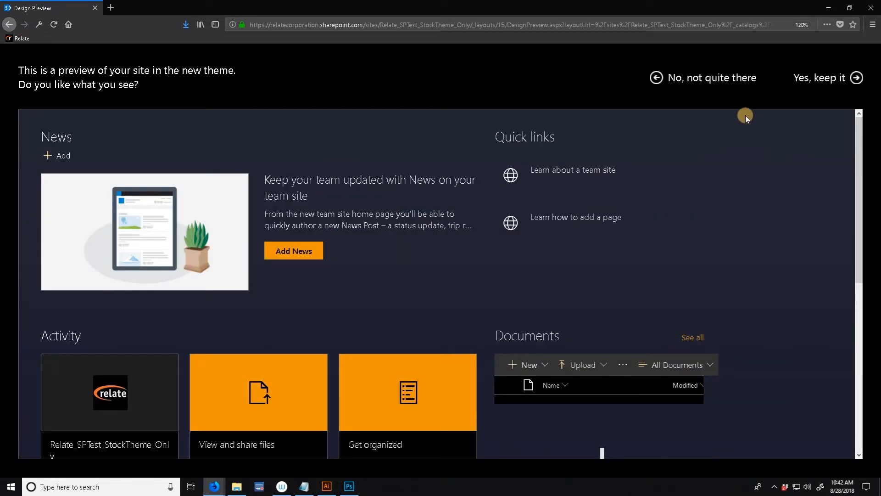
pyautogui.click(814, 79)
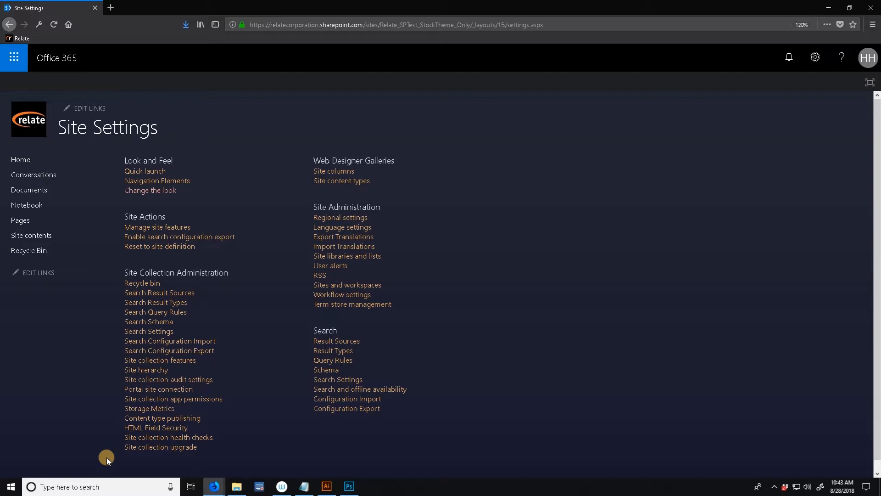
# Step: Open the current orange-on-black design with the forest background in Change the look and preview the Oslo site layout
pyautogui.click(154, 190)
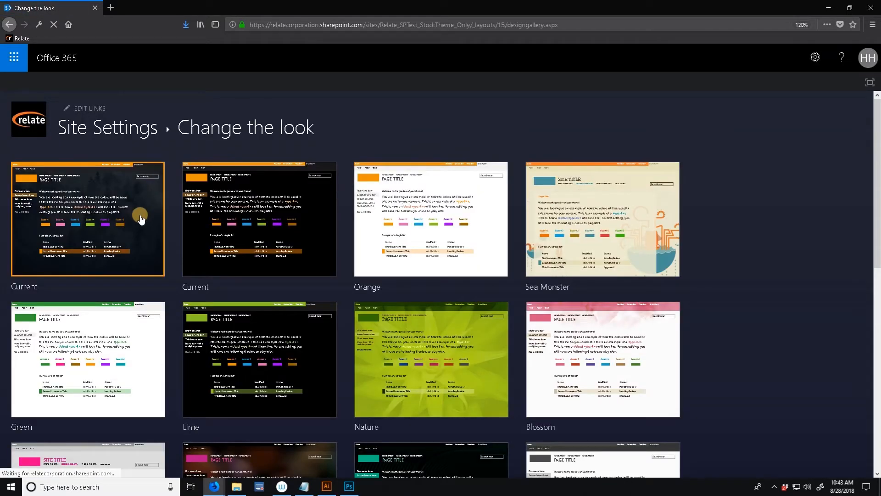
pyautogui.click(141, 217)
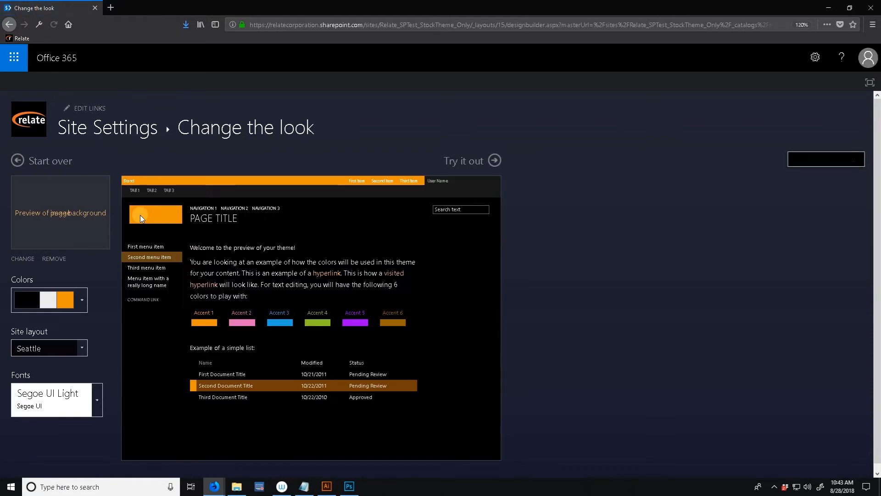
pyautogui.click(74, 347)
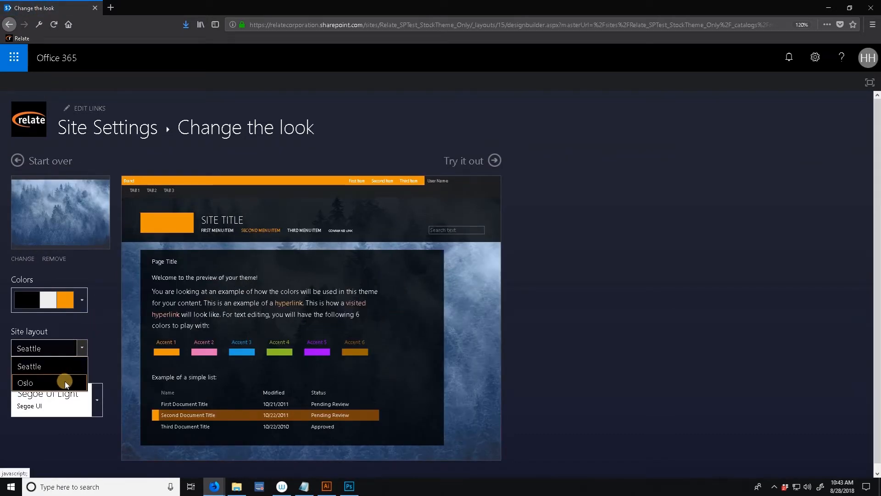
pyautogui.click(65, 383)
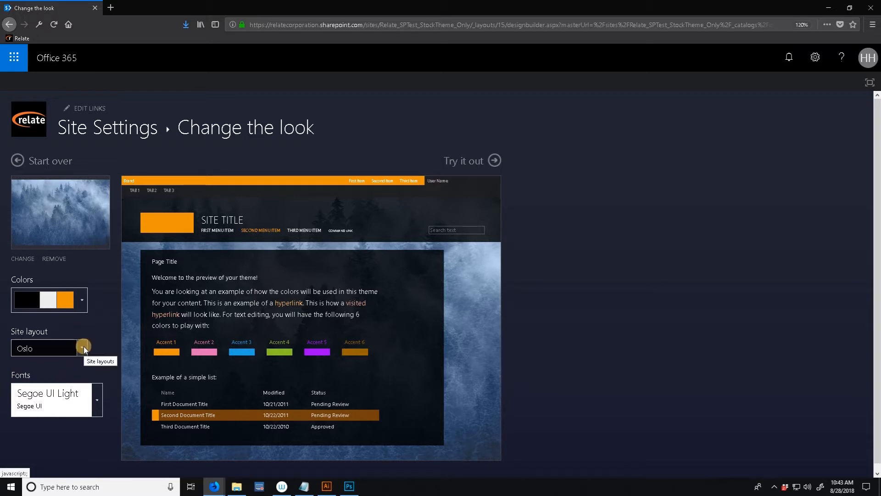
# Step: Compare the design's Seattle and Oslo site layouts by alternating between them, ending on Seattle
pyautogui.click(84, 346)
pyautogui.click(60, 364)
pyautogui.click(84, 344)
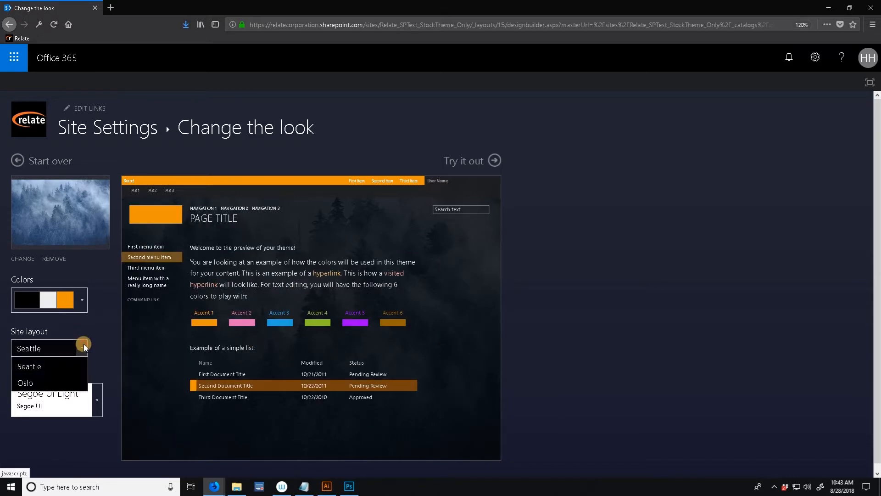
pyautogui.click(65, 381)
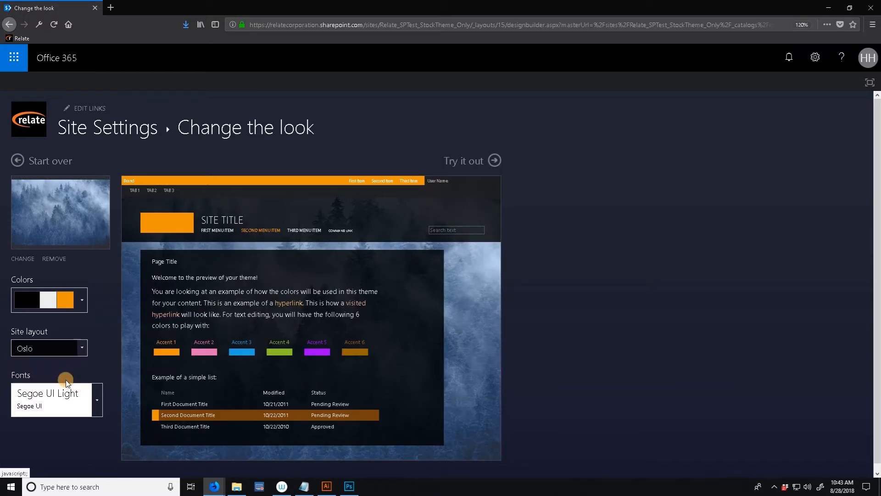
pyautogui.click(79, 345)
pyautogui.click(74, 358)
# Step: Review the design's font options, choose Segoe UI Light with Segoe UI, and return to the site's home page
pyautogui.click(97, 391)
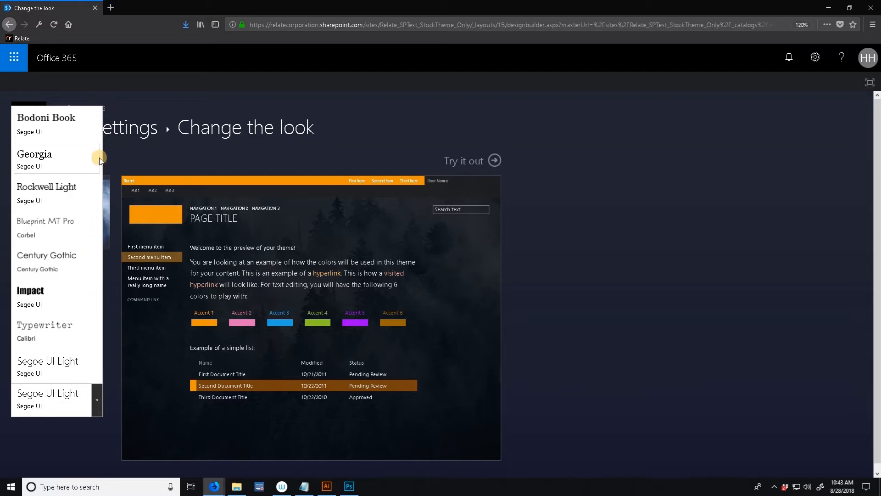
pyautogui.click(54, 366)
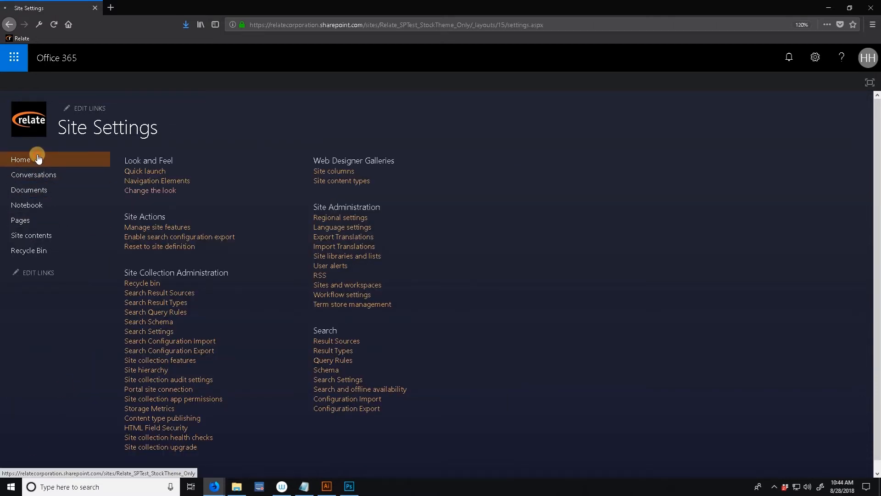
pyautogui.click(37, 156)
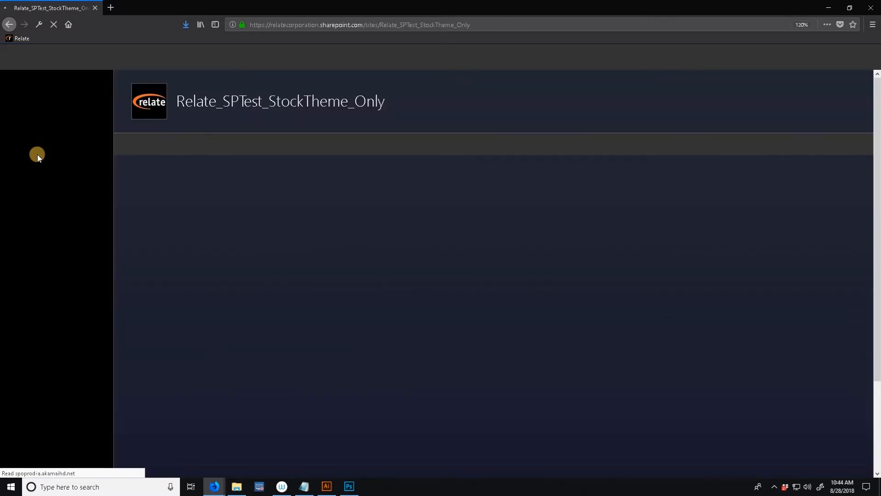